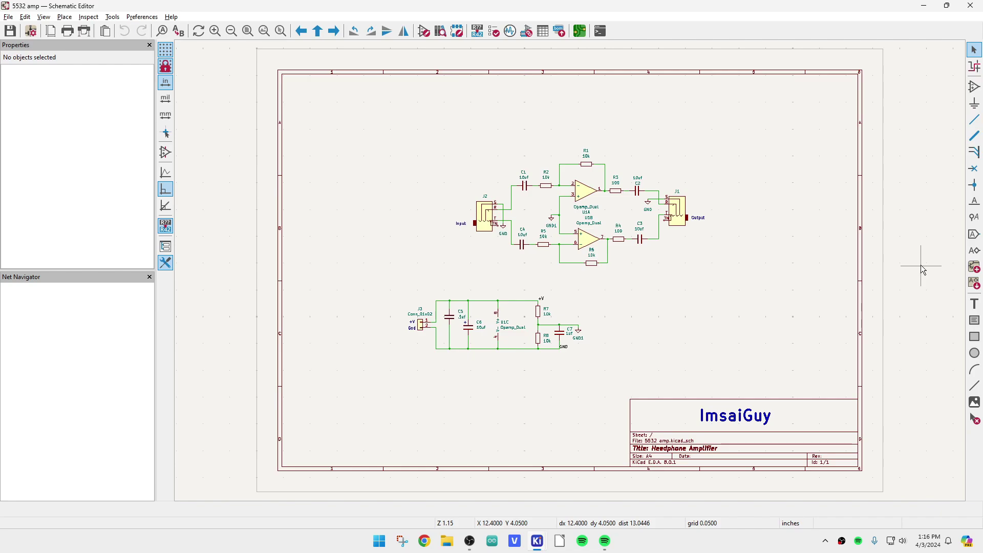
Examine the two op-amp channels between the Input and Output jacks, including the GND1 reference between them.
{"action": "scroll", "coordinate": [578, 195], "scroll_direction": "up", "scroll_amount": 5}
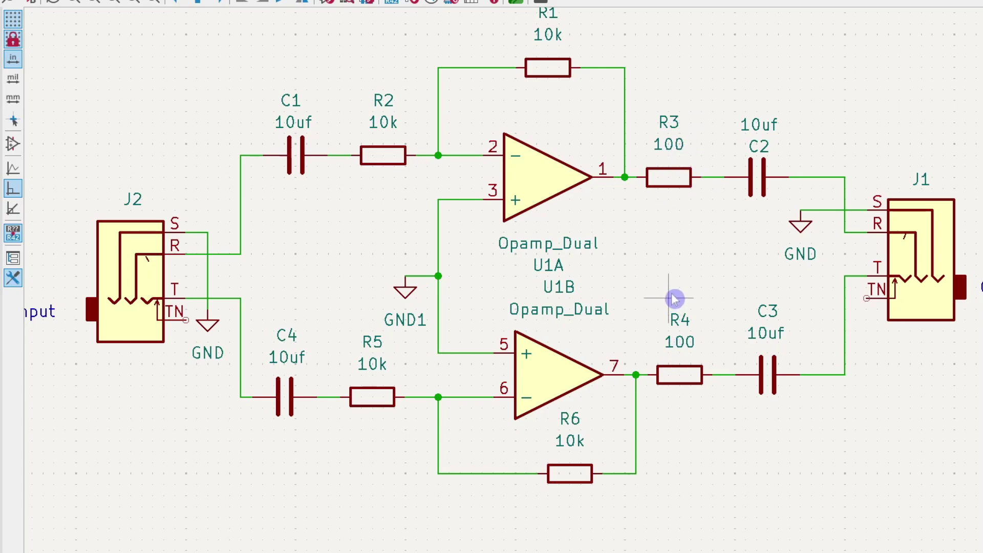
{"action": "scroll", "coordinate": [497, 287], "scroll_direction": "down", "scroll_amount": 2}
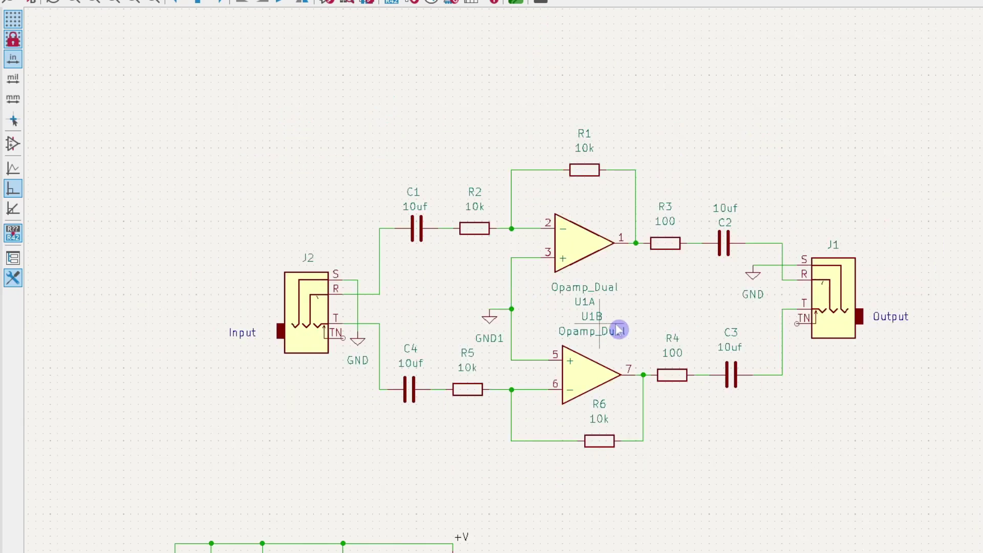
{"action": "scroll", "coordinate": [636, 323], "scroll_direction": "up", "scroll_amount": 2}
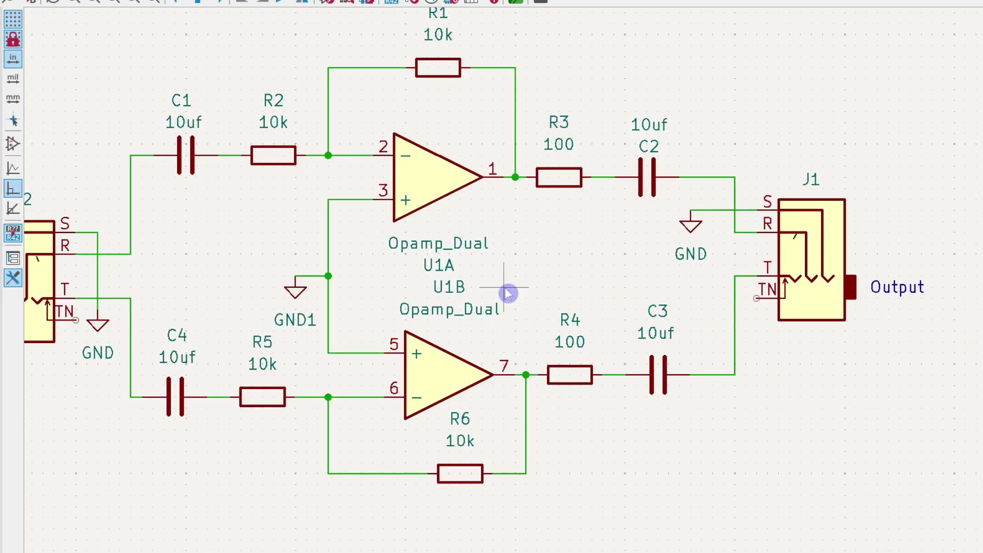
{"action": "scroll", "coordinate": [284, 286], "scroll_direction": "down", "scroll_amount": 2}
{"action": "scroll", "coordinate": [510, 290], "scroll_direction": "up", "scroll_amount": 1}
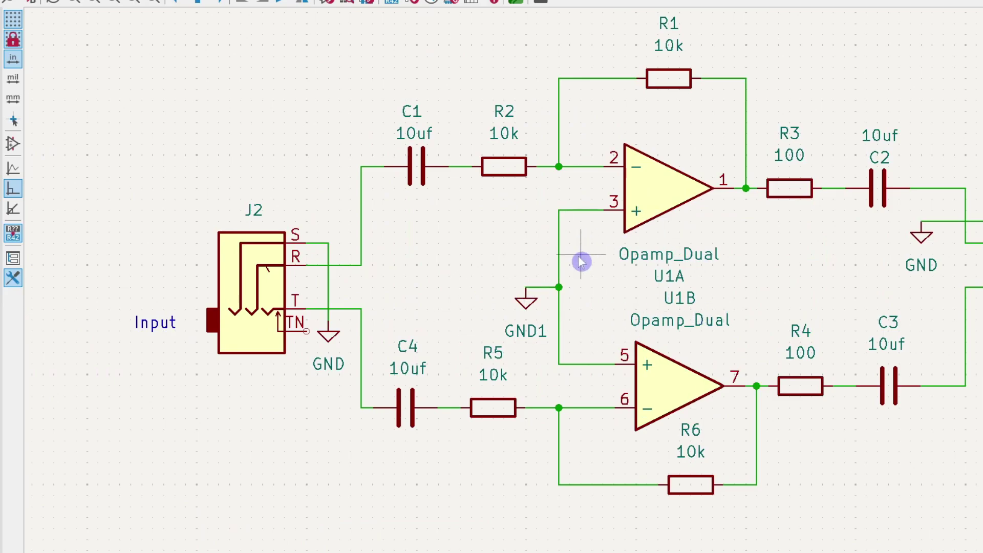
{"action": "scroll", "coordinate": [533, 338], "scroll_direction": "up", "scroll_amount": 5}
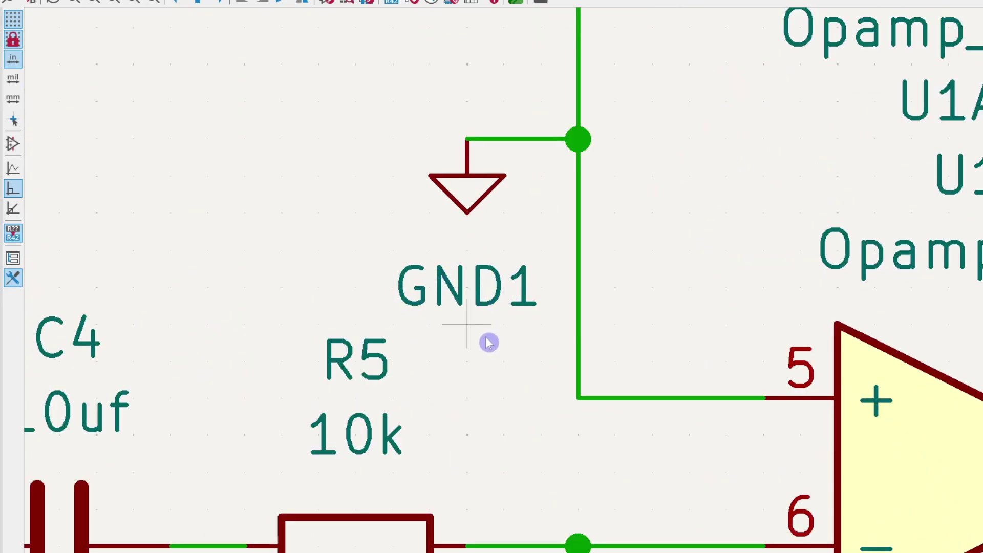
Examine the power supply section with the R7/R8 divider and C7, and trace its GND1 node back to the op-amps.
{"action": "scroll", "coordinate": [489, 343], "scroll_direction": "down", "scroll_amount": 8}
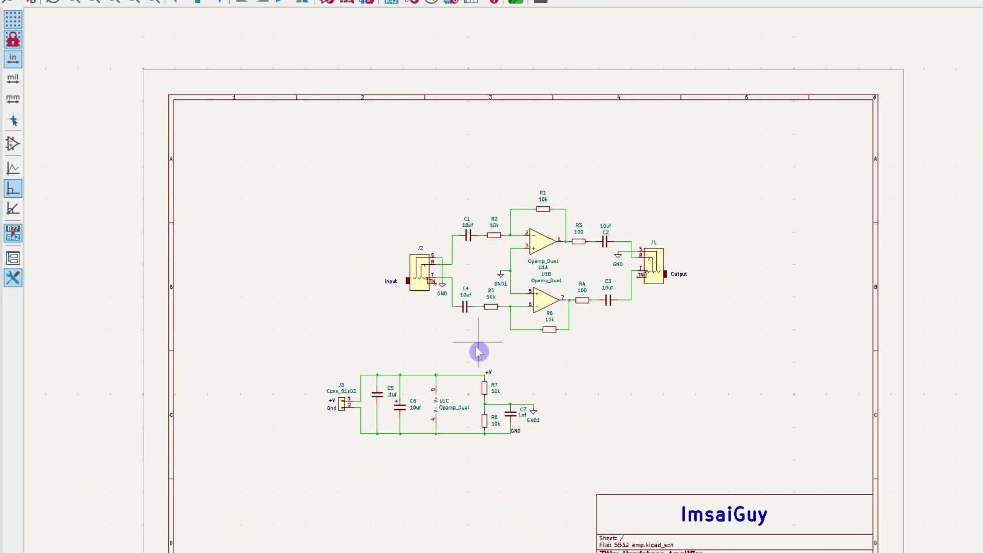
{"action": "scroll", "coordinate": [479, 352], "scroll_direction": "up", "scroll_amount": 6}
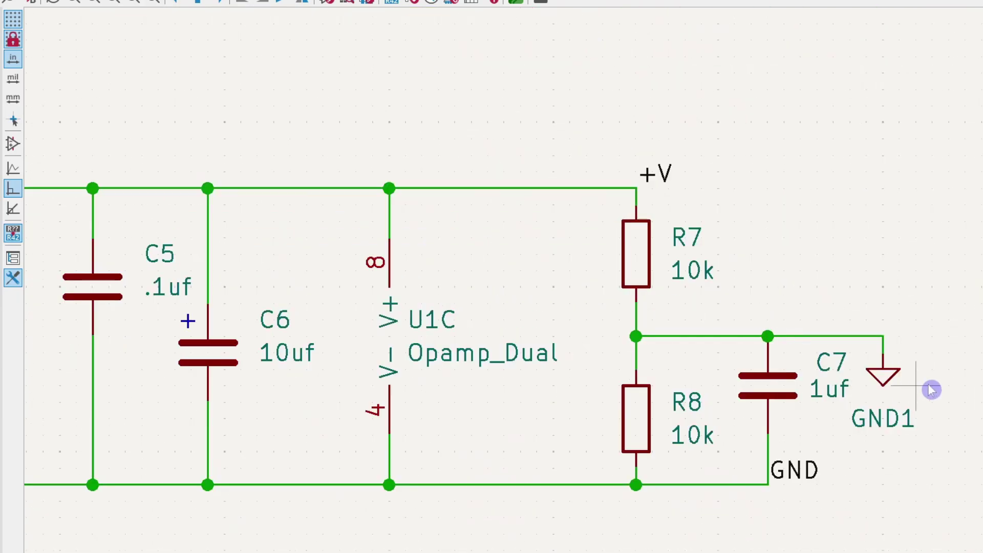
{"action": "scroll", "coordinate": [931, 390], "scroll_direction": "up", "scroll_amount": 2}
{"action": "scroll", "coordinate": [500, 286], "scroll_direction": "down", "scroll_amount": 2}
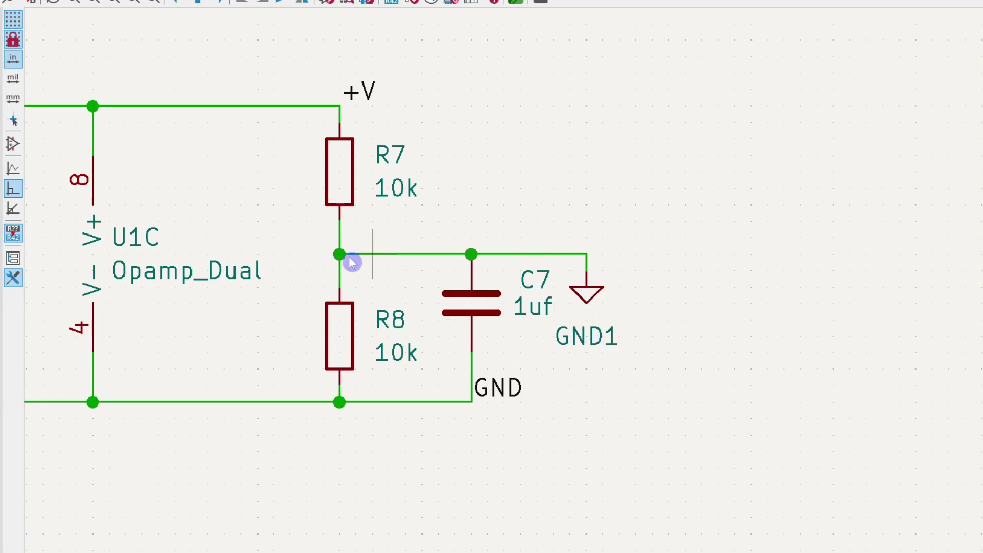
{"action": "scroll", "coordinate": [604, 345], "scroll_direction": "down", "scroll_amount": 5}
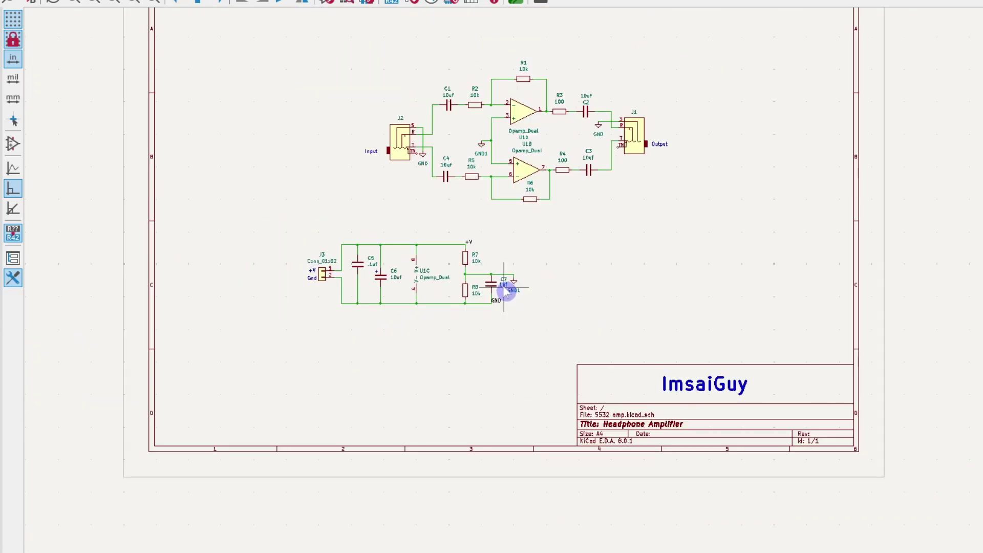
{"action": "scroll", "coordinate": [501, 180], "scroll_direction": "up", "scroll_amount": 3}
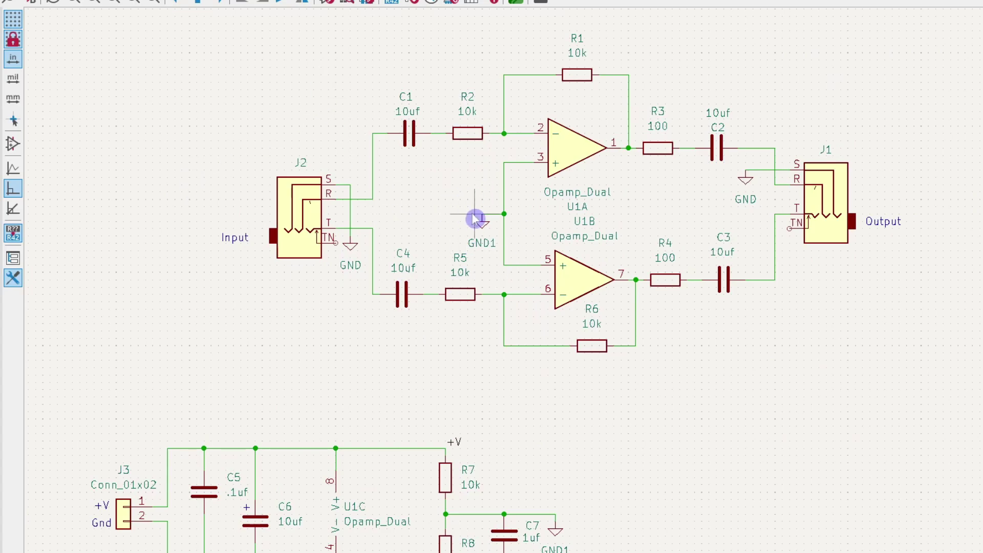
{"action": "scroll", "coordinate": [509, 290], "scroll_direction": "down", "scroll_amount": 1}
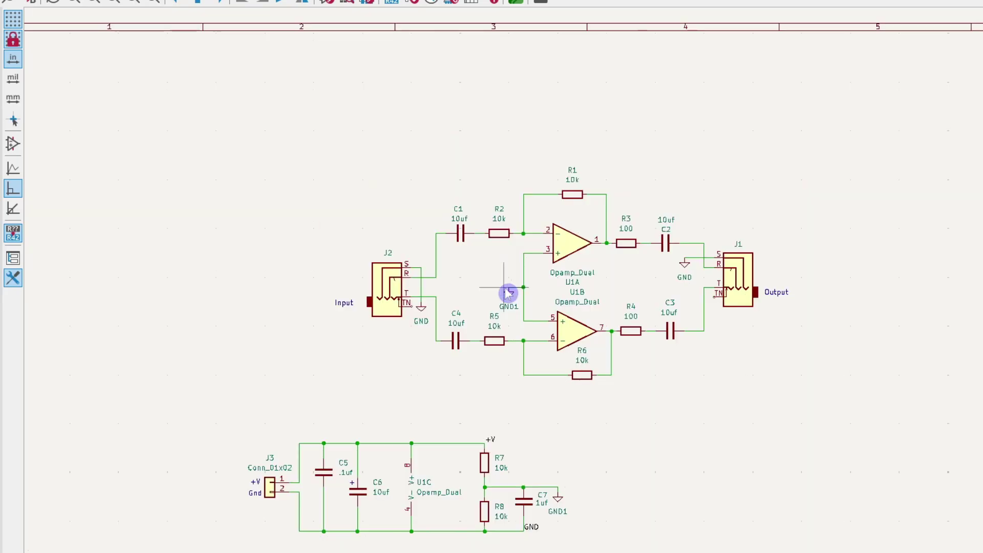
{"action": "scroll", "coordinate": [509, 290], "scroll_direction": "up", "scroll_amount": 1}
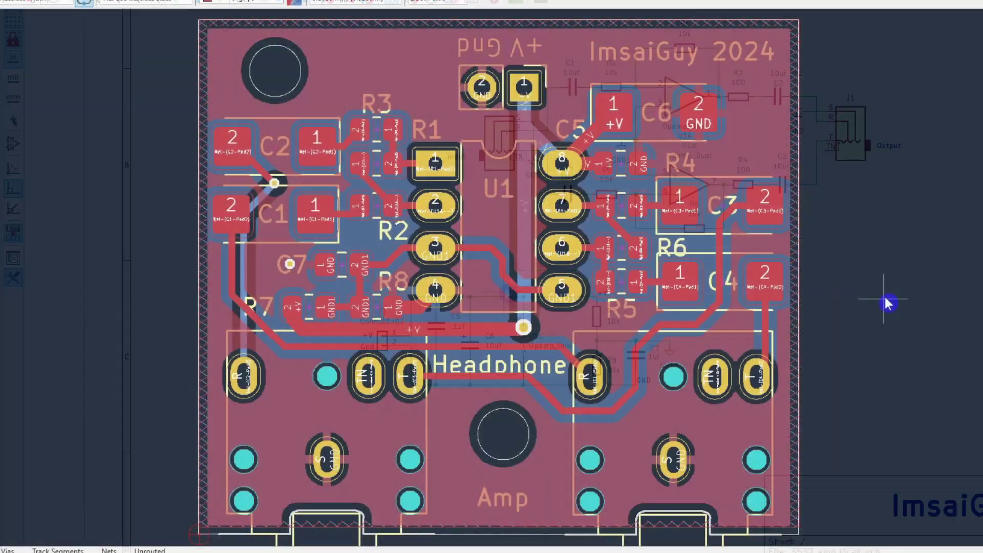
Unfill all copper zones on the headphone amplifier board and hide the back copper layer.
{"action": "scroll", "coordinate": [887, 303], "scroll_direction": "down", "scroll_amount": 2}
{"action": "scroll", "coordinate": [283, 248], "scroll_direction": "down", "scroll_amount": 2}
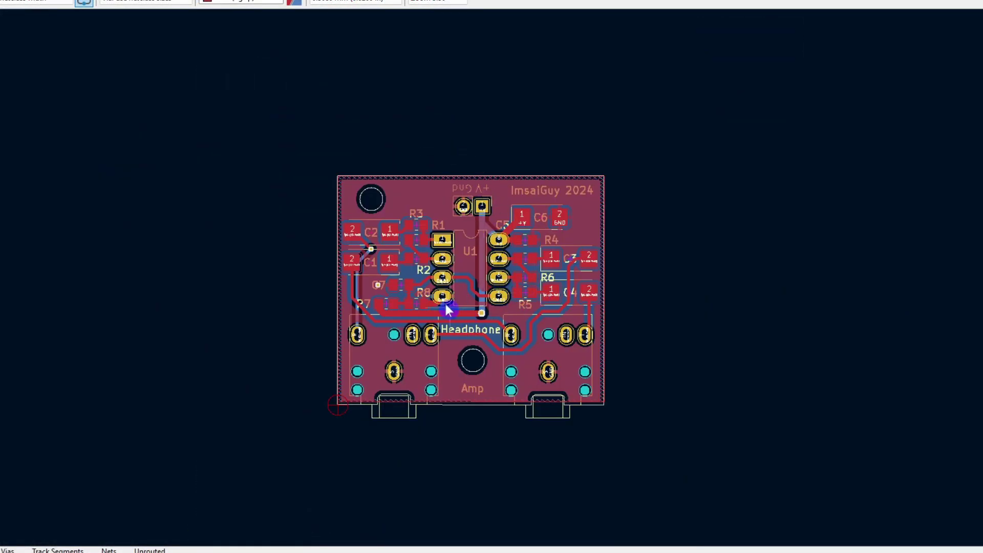
{"action": "scroll", "coordinate": [465, 299], "scroll_direction": "up", "scroll_amount": 1}
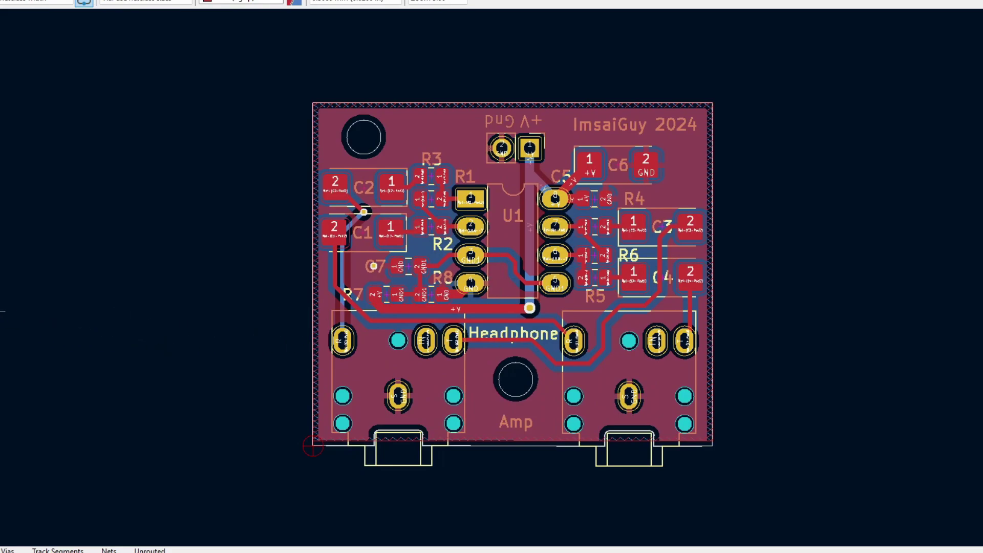
{"action": "key", "text": "ctrl+b"}
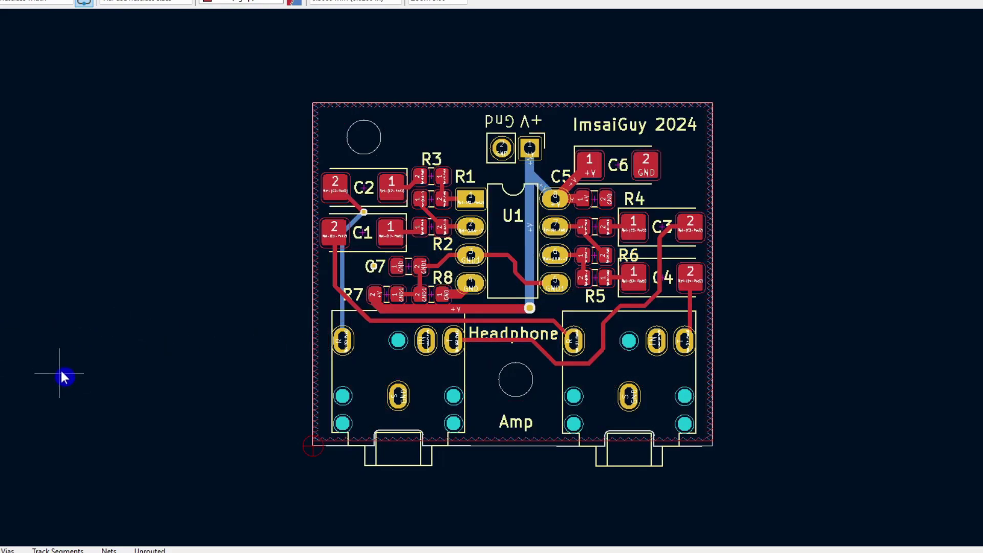
{"action": "key", "text": "ctrl+h"}
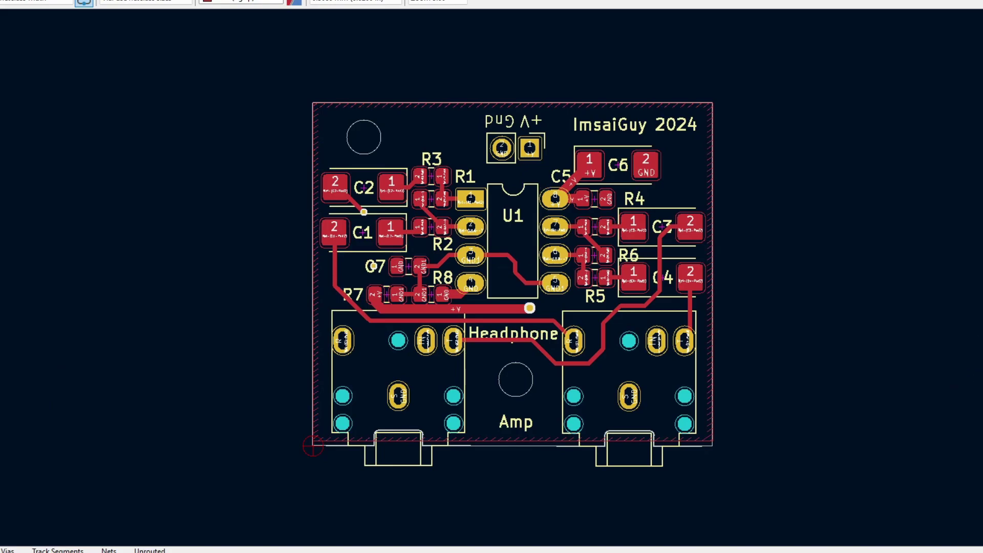
Make the front silkscreen the active layer and refill the board's copper zones.
{"action": "key", "text": "Page_Down"}
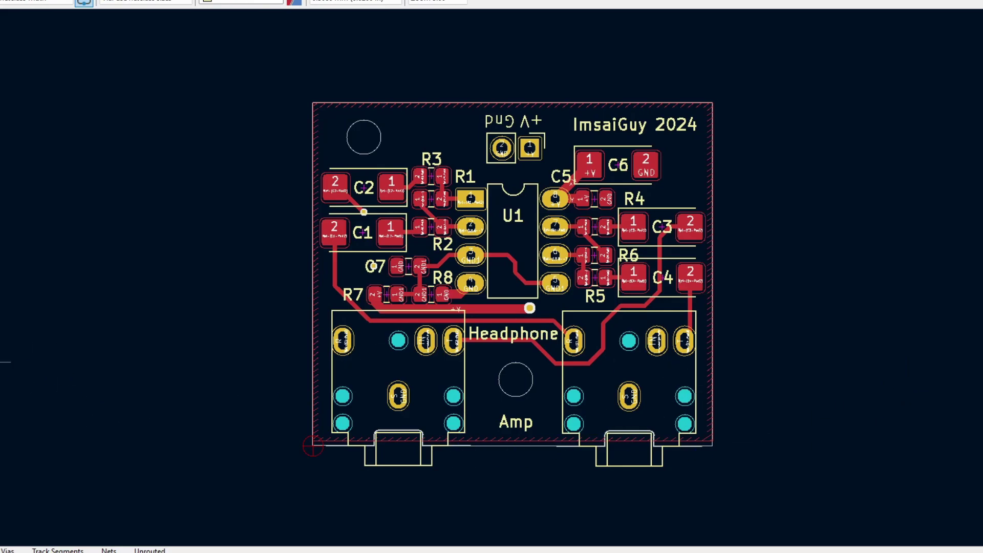
{"action": "key", "text": "b"}
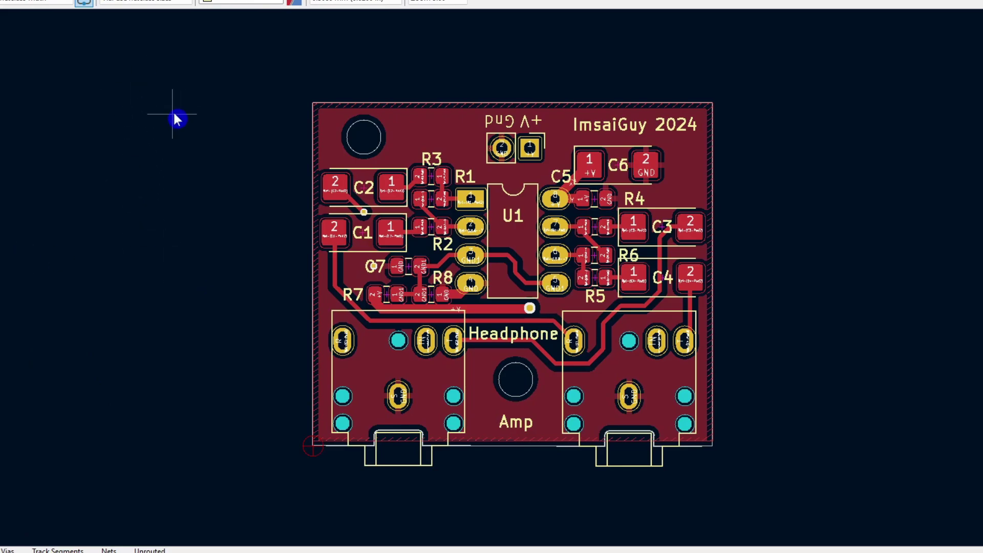
Open the 3D viewer and inspect the board's capacitors, op-amp, pin header and audio jacks from several angles.
{"action": "key", "text": "alt+v"}
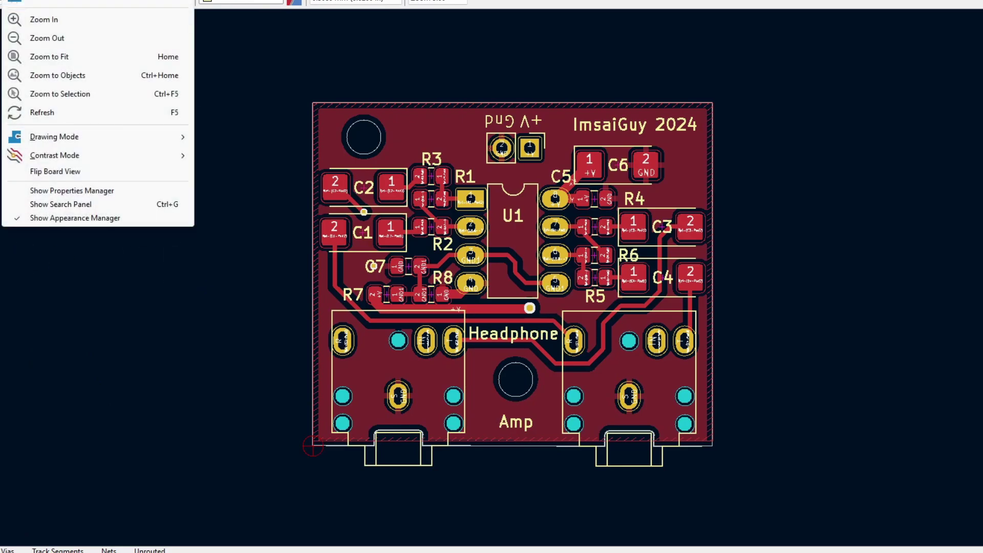
{"action": "left_click", "coordinate": [51, 2]}
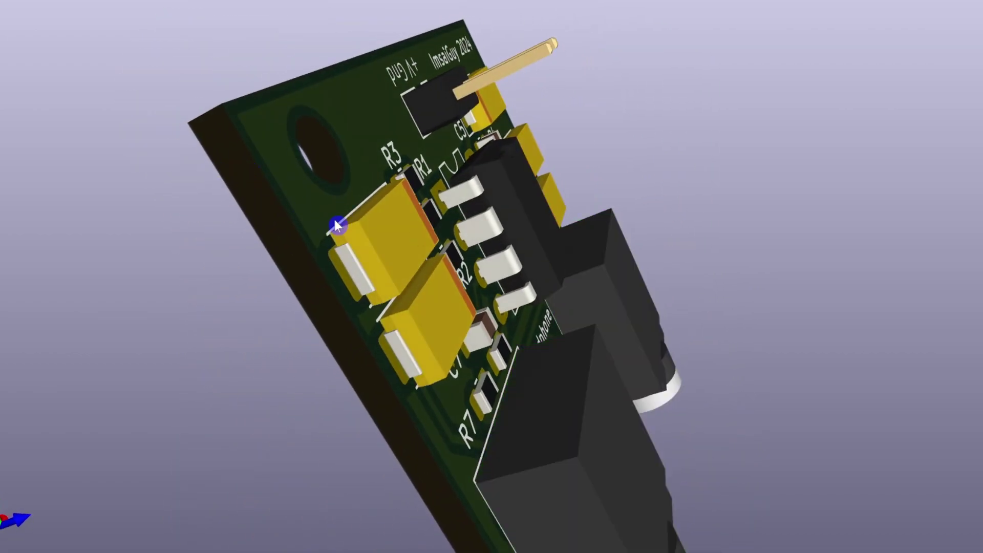
{"action": "left_click_drag", "start_coordinate": [801, 241], "coordinate": [269, 211]}
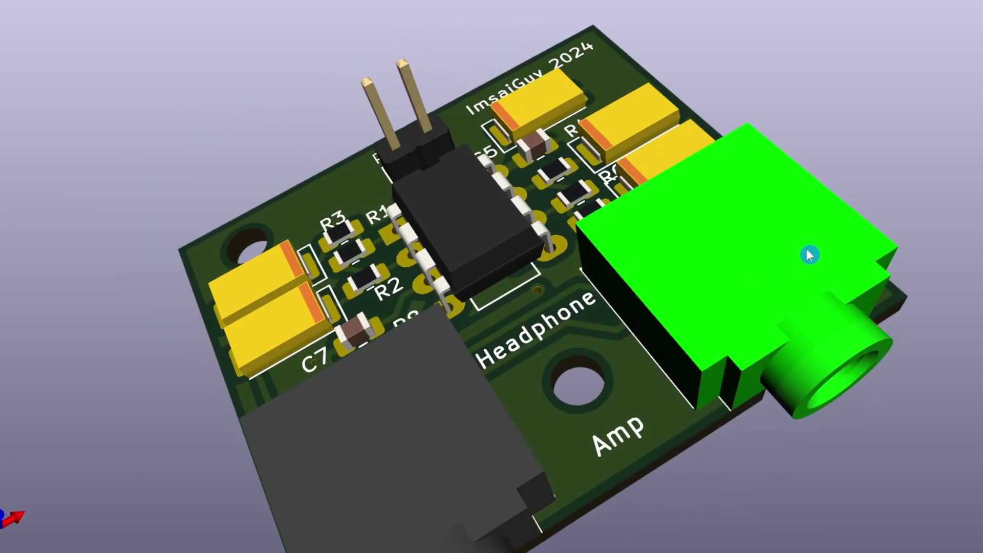
{"action": "left_click_drag", "start_coordinate": [869, 163], "coordinate": [742, 205]}
{"action": "left_click_drag", "start_coordinate": [606, 367], "coordinate": [649, 364]}
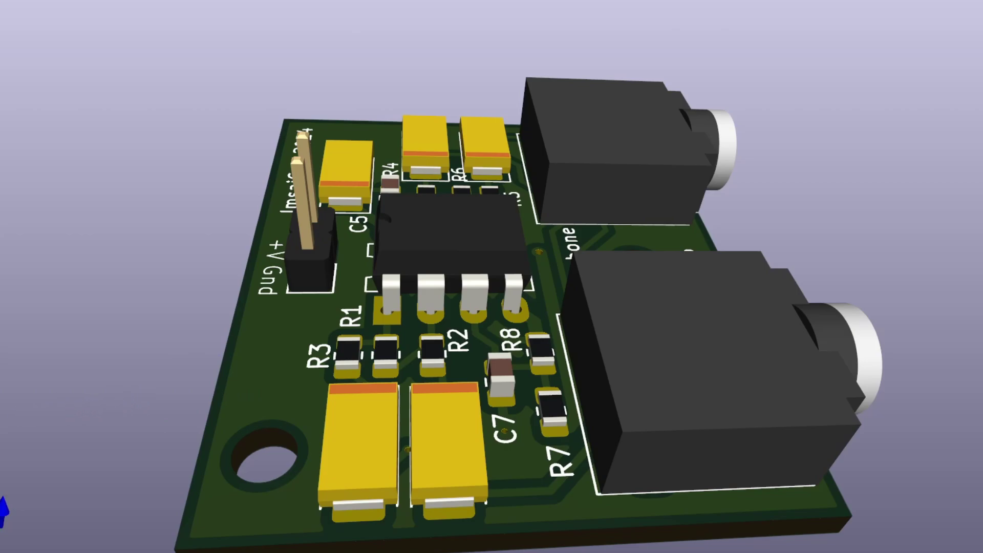
{"action": "left_click_drag", "start_coordinate": [62, 433], "coordinate": [143, 496]}
{"action": "scroll", "coordinate": [274, 369], "scroll_direction": "down", "scroll_amount": 3}
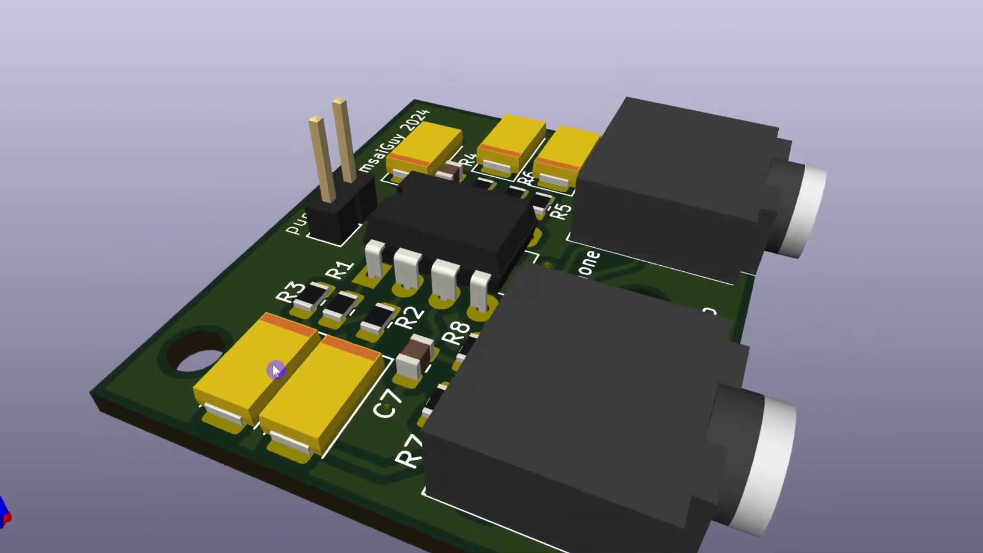
{"action": "left_click_drag", "start_coordinate": [693, 382], "coordinate": [417, 474]}
{"action": "scroll", "coordinate": [441, 410], "scroll_direction": "up", "scroll_amount": 4}
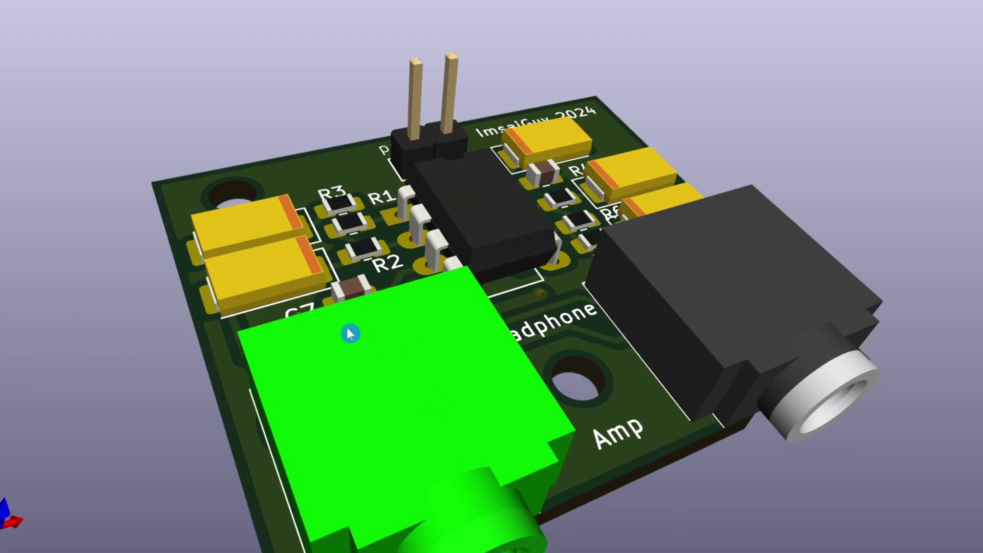